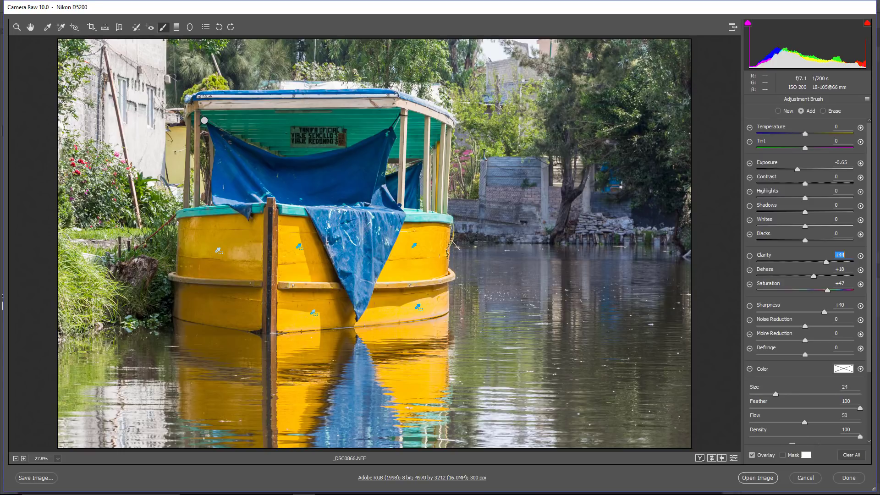
# Step: Bring up the Tower Bridge photo 05-london.NEF, with Exposure +2.70, Contrast -22, Whites +56, Blacks -39
pyautogui.scroll(-4, 807, 275)
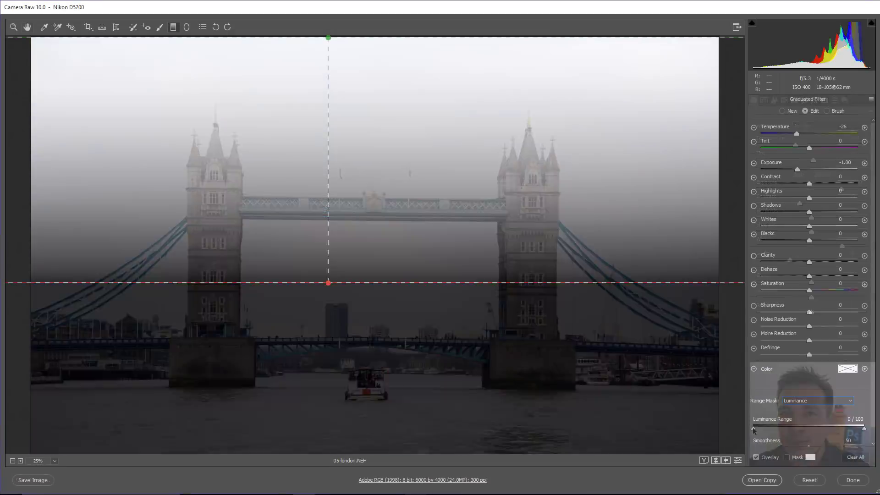
pyautogui.moveTo(753, 427); pyautogui.dragTo(811, 425)
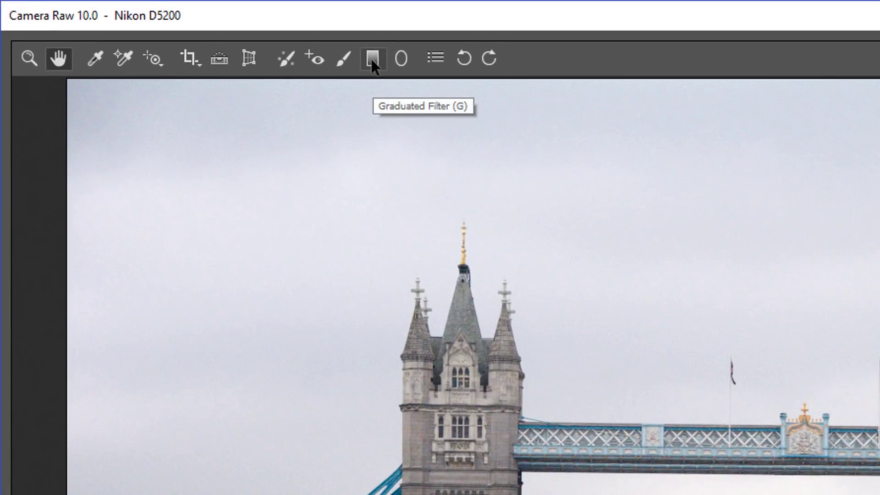
# Step: Draw a graduated filter from the top edge to mid-tower height with Temperature -26 and Exposure -1.00
pyautogui.click(372, 59)
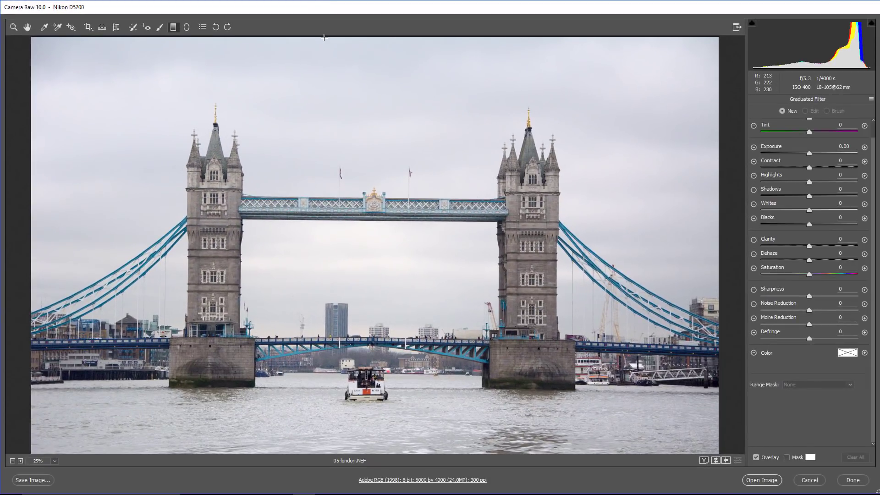
pyautogui.moveTo(328, 36); pyautogui.dragTo(331, 284)
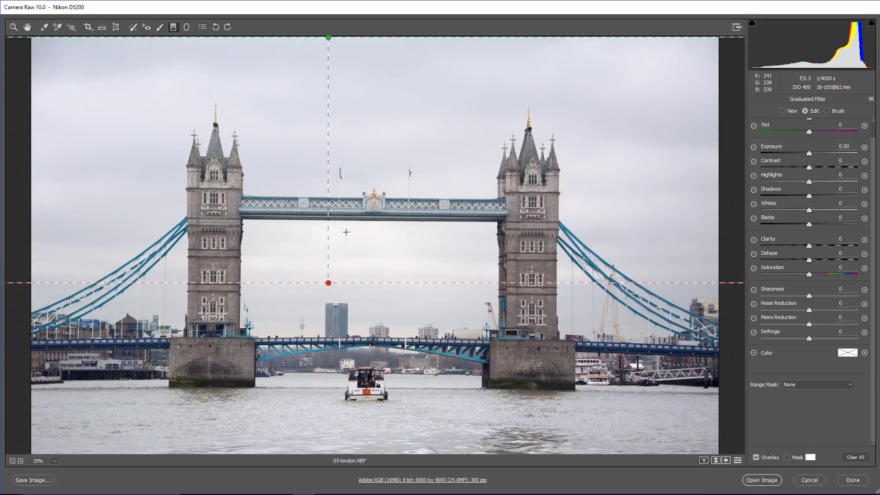
pyautogui.scroll(1, 876, 167)
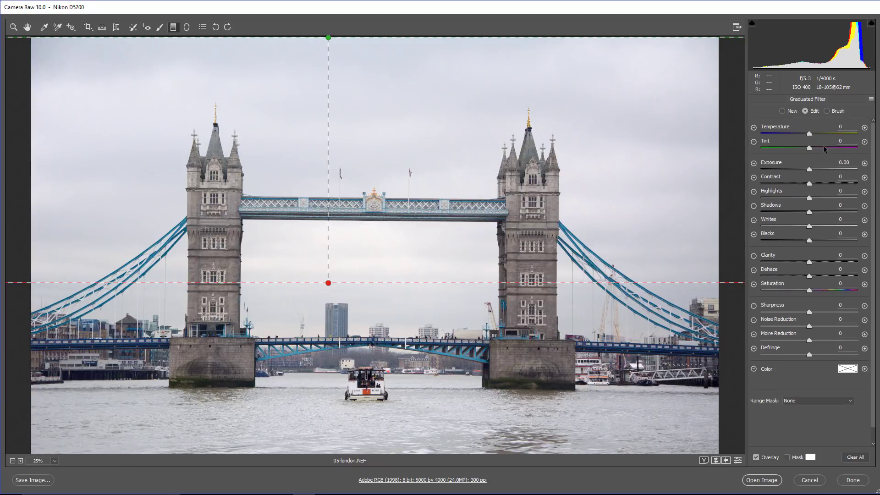
pyautogui.moveTo(809, 134); pyautogui.dragTo(796, 136)
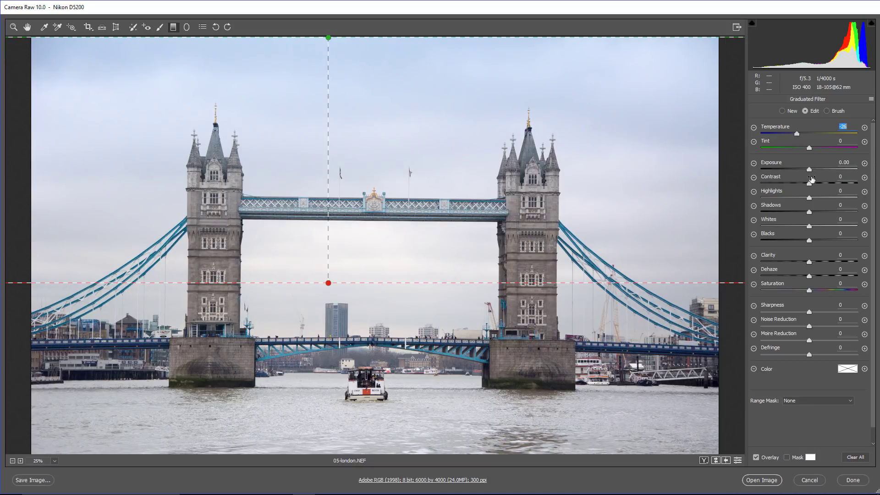
pyautogui.moveTo(810, 171); pyautogui.dragTo(798, 172)
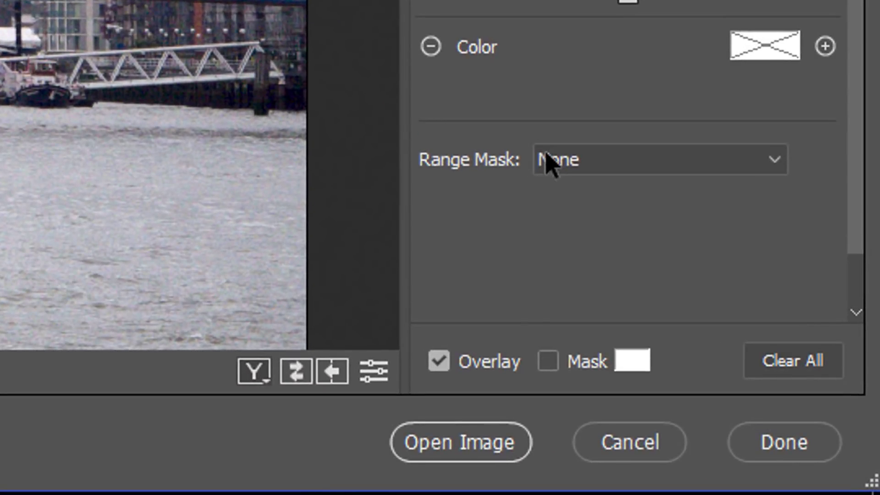
# Step: Switch the filter's Range Mask to Luminance, try the range slider, then leave it at 0 / 100
pyautogui.click(547, 161)
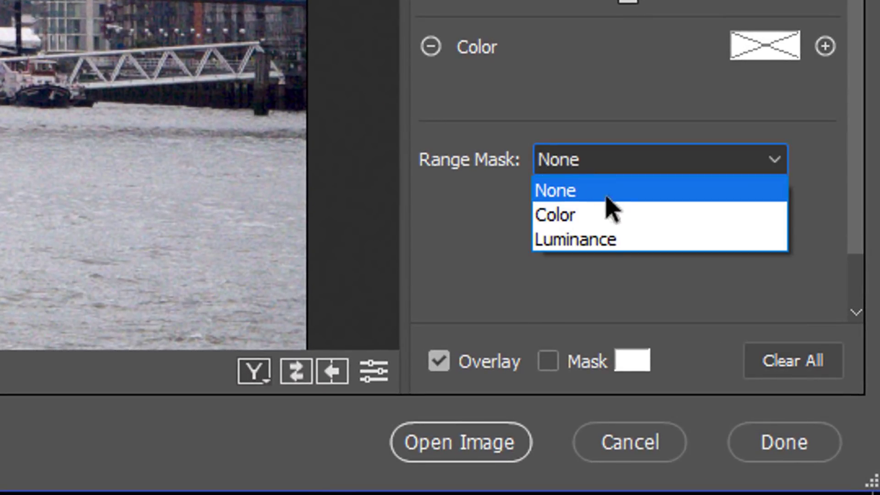
pyautogui.click(610, 244)
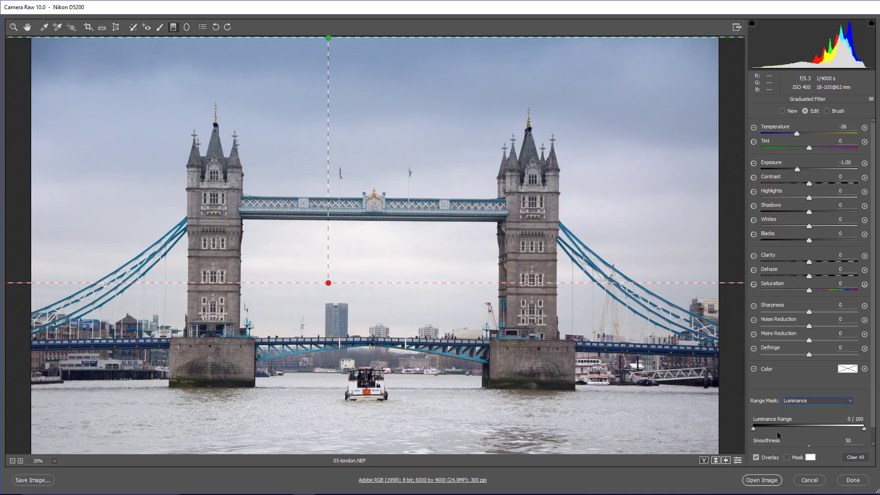
pyautogui.moveTo(751, 429)
pyautogui.mouseDown()
pyautogui.moveTo(858, 427)
pyautogui.moveTo(744, 432)
pyautogui.mouseUp()
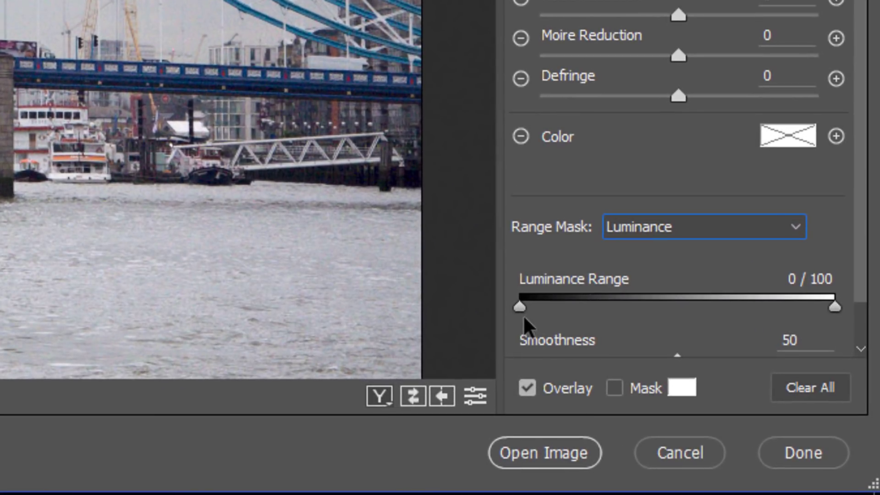
pyautogui.moveTo(520, 306); pyautogui.dragTo(600, 309)
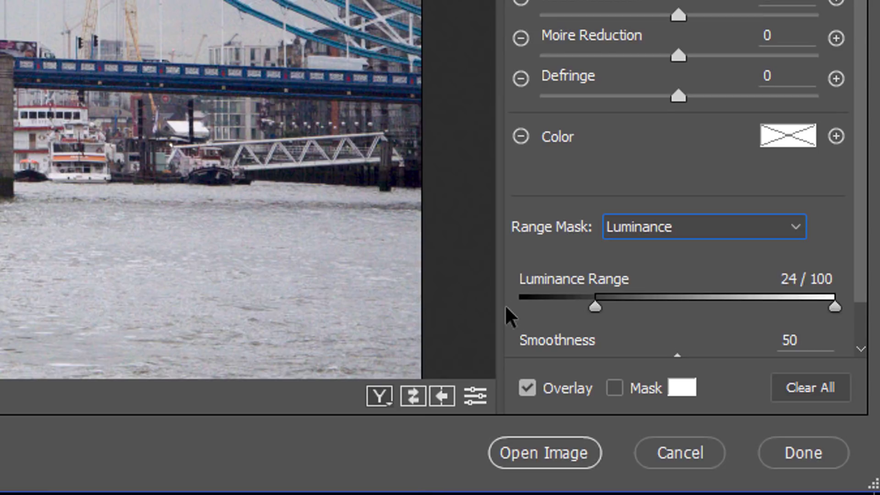
pyautogui.moveTo(598, 309); pyautogui.dragTo(718, 309)
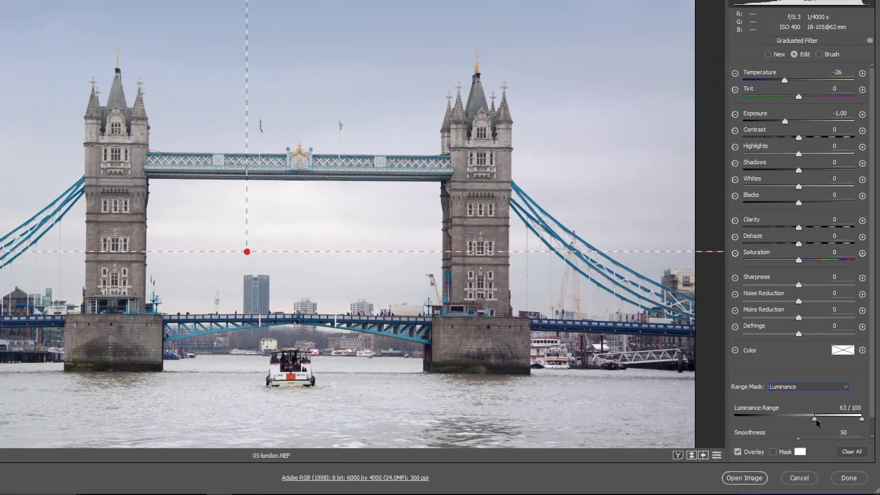
pyautogui.moveTo(817, 422); pyautogui.dragTo(859, 422)
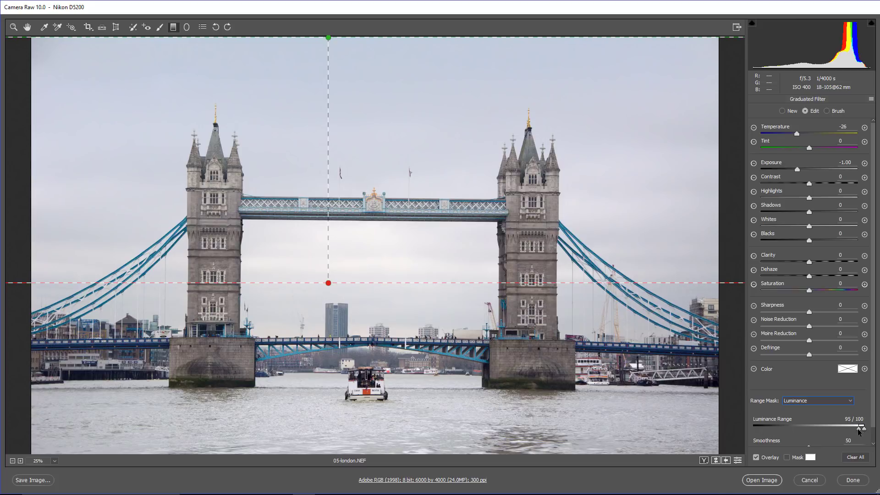
pyautogui.moveTo(859, 428); pyautogui.dragTo(753, 427)
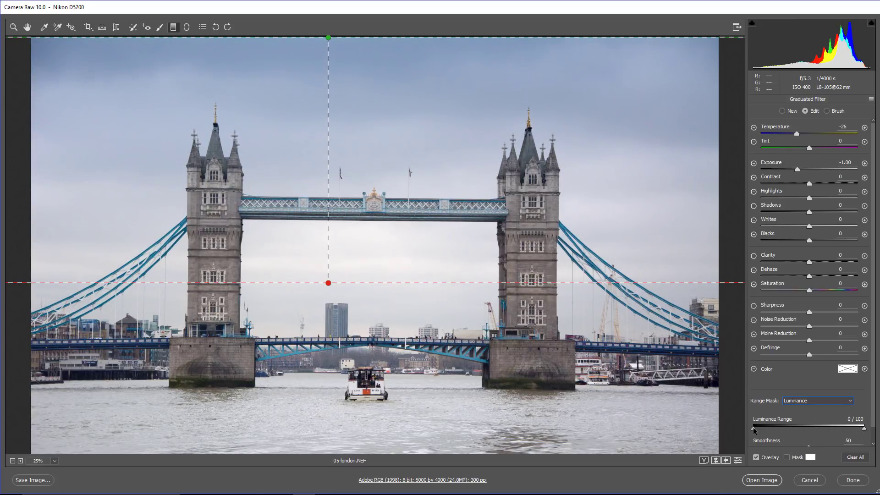
# Step: Preview the graduated filter's luminance mask in black and white, then return to colour
pyautogui.press('alt')
pyautogui.keyDown('alt'); pyautogui.click(753, 428); pyautogui.keyUp('alt')
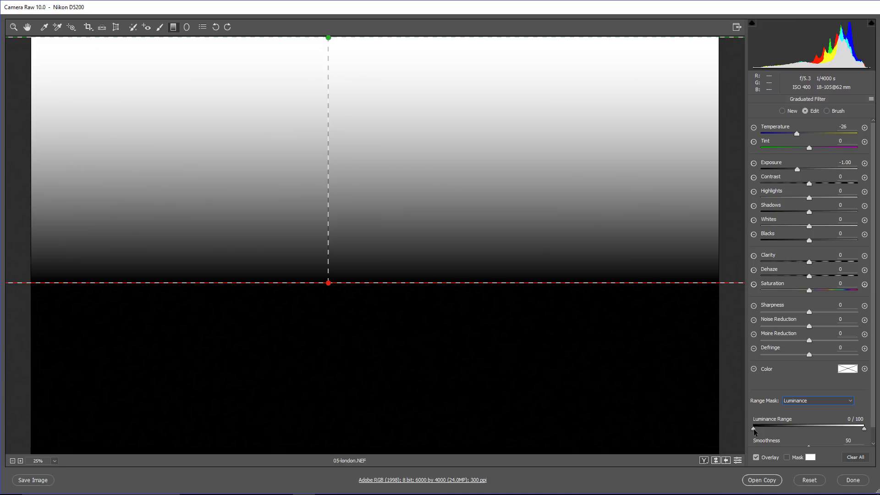
pyautogui.moveTo(753, 428); pyautogui.dragTo(753, 428)
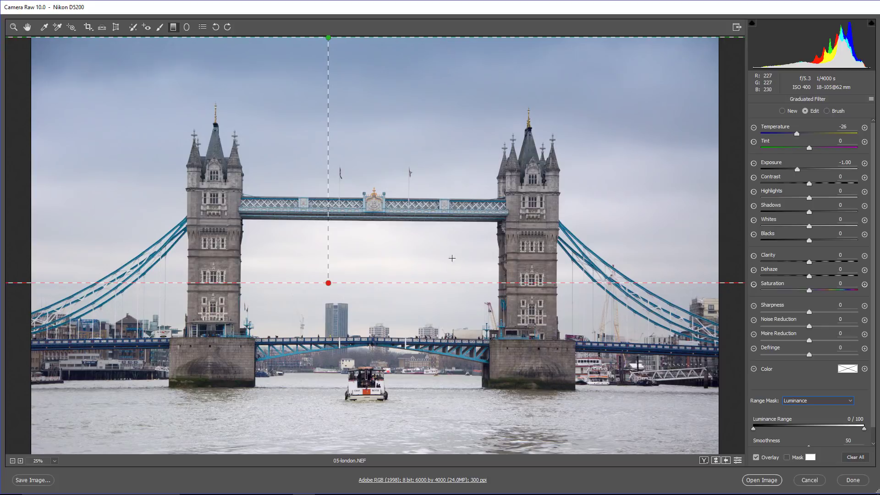
# Step: Set the Luminance Range to 53 / 100 while previewing the mask, and adjust Exposure to -1.35
pyautogui.press('alt')
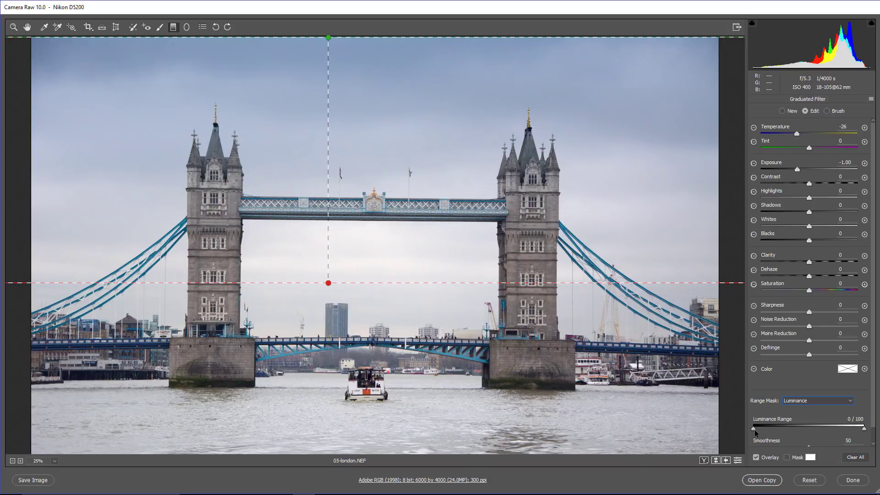
pyautogui.keyDown('alt'); pyautogui.click(754, 430); pyautogui.keyUp('alt')
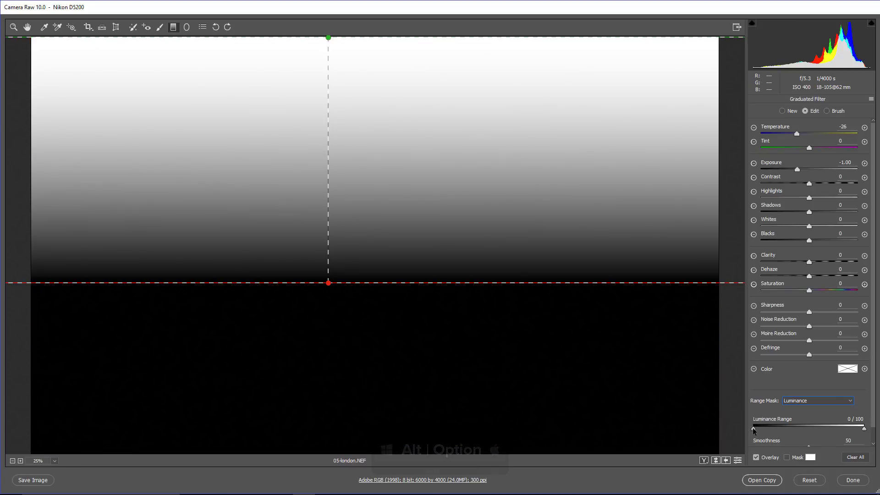
pyautogui.moveTo(752, 429); pyautogui.dragTo(811, 424)
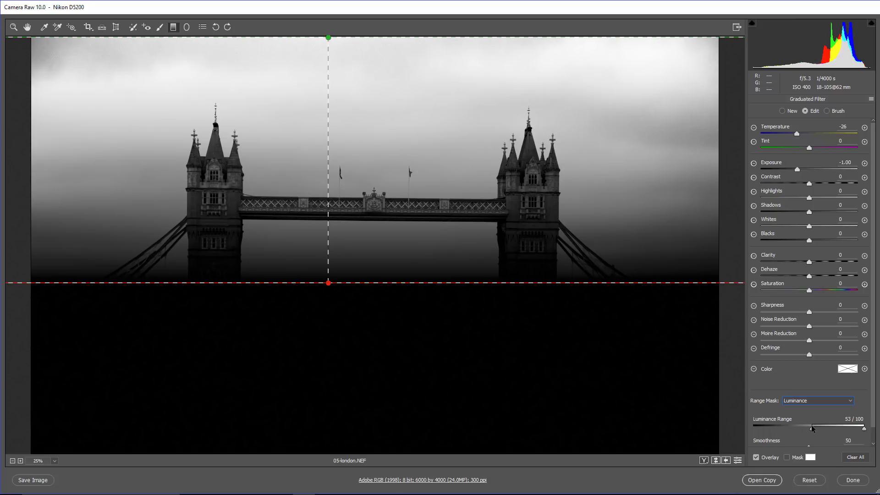
pyautogui.moveTo(811, 425); pyautogui.dragTo(811, 425)
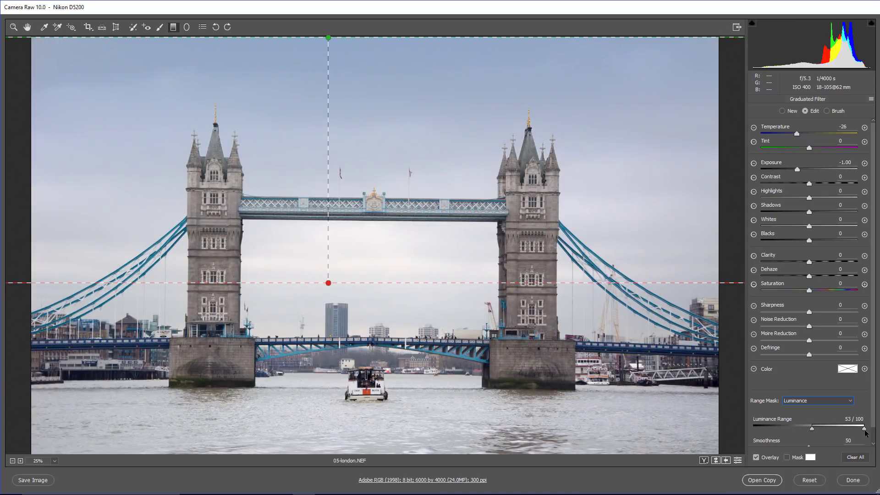
pyautogui.moveTo(865, 430)
pyautogui.mouseDown()
pyautogui.moveTo(829, 436)
pyautogui.moveTo(867, 441)
pyautogui.moveTo(865, 431)
pyautogui.mouseUp()
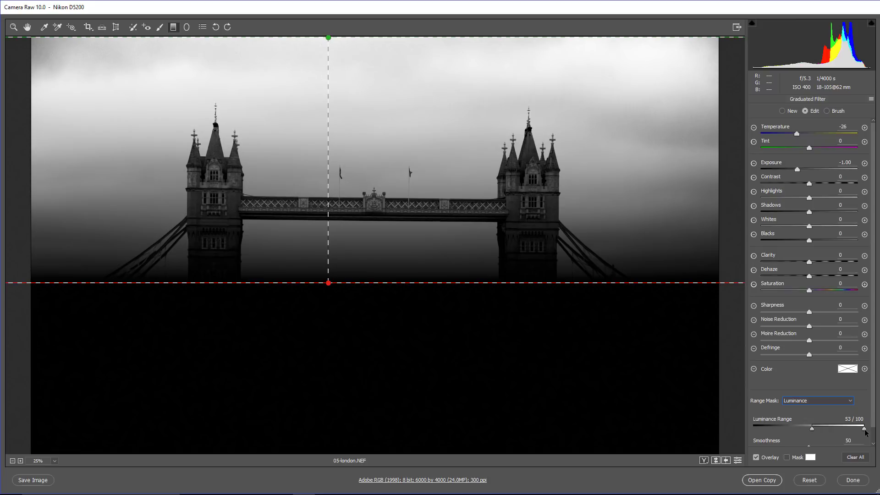
pyautogui.moveTo(865, 431); pyautogui.dragTo(865, 431)
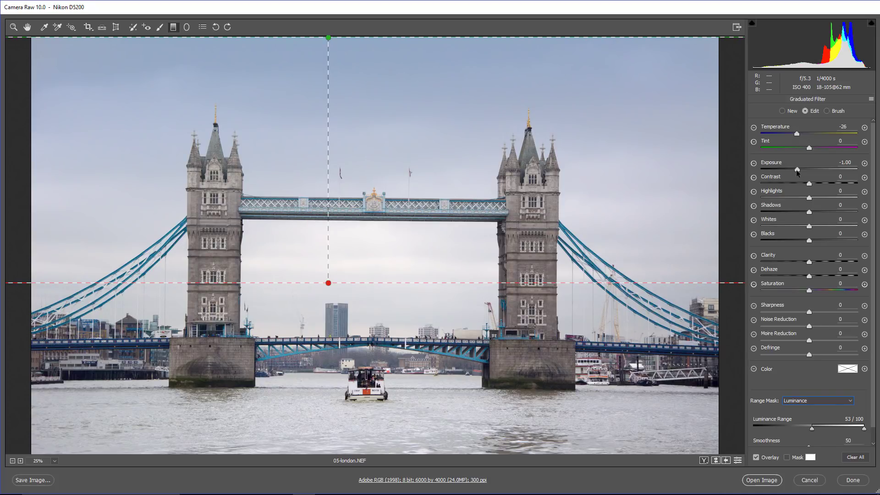
pyautogui.moveTo(797, 171)
pyautogui.mouseDown()
pyautogui.moveTo(781, 172)
pyautogui.moveTo(833, 177)
pyautogui.moveTo(791, 185)
pyautogui.mouseUp()
# Step: Raise the luminance mask Smoothness from 50 to 56 while previewing the mask in black and white
pyautogui.scroll(-1, 809, 383)
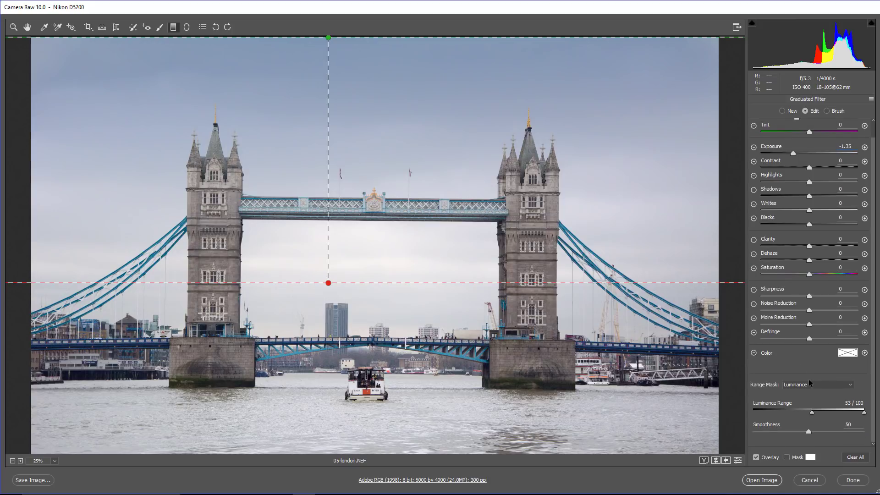
pyautogui.press('alt')
pyautogui.keyDown('alt'); pyautogui.click(809, 430); pyautogui.keyUp('alt')
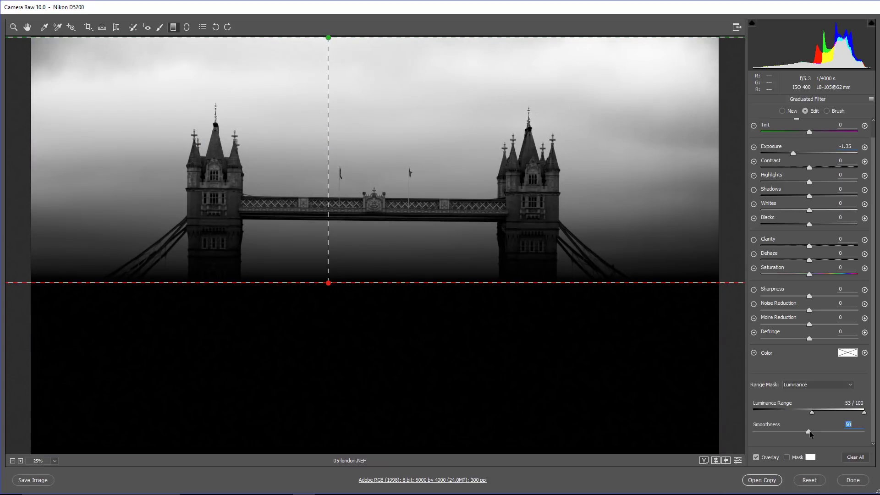
pyautogui.moveTo(810, 431); pyautogui.dragTo(873, 436)
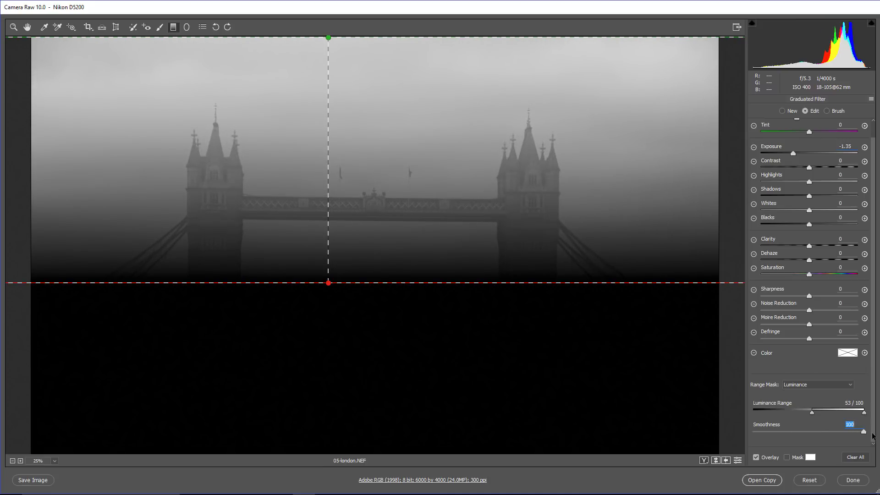
pyautogui.moveTo(873, 436); pyautogui.dragTo(815, 431)
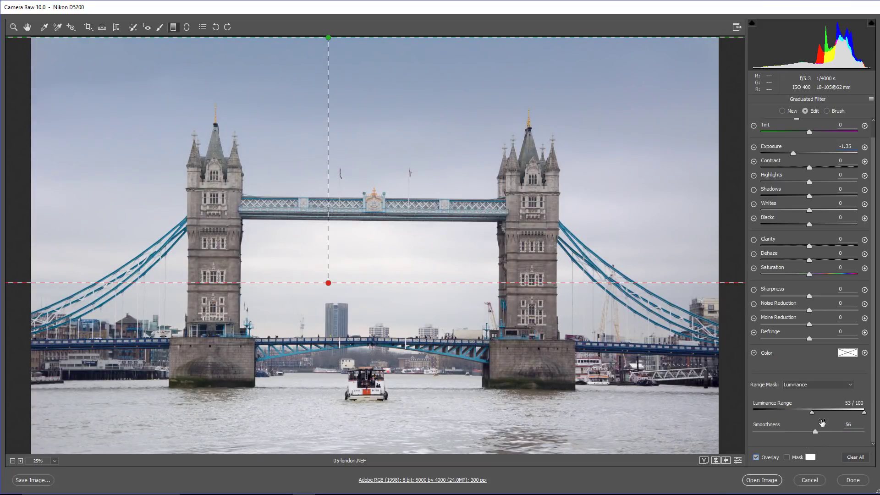
# Step: Tilt the graduated filter's end line down to the waterline
pyautogui.click(756, 457)
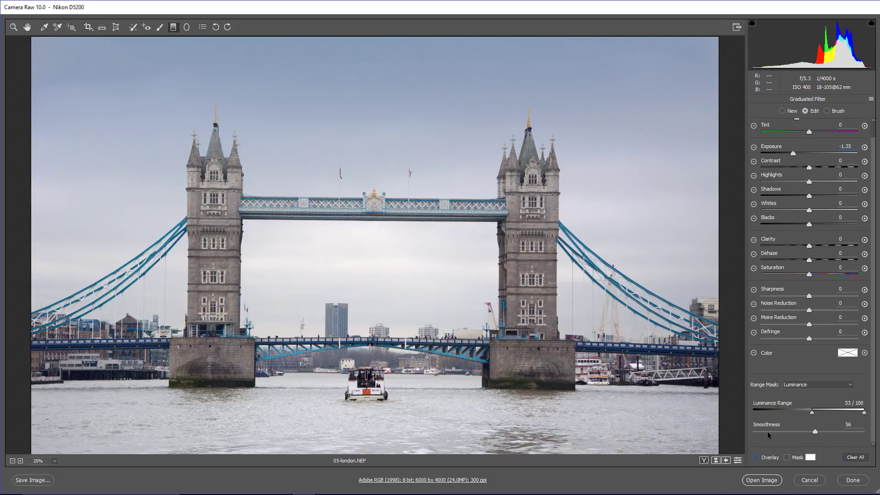
pyautogui.click(755, 456)
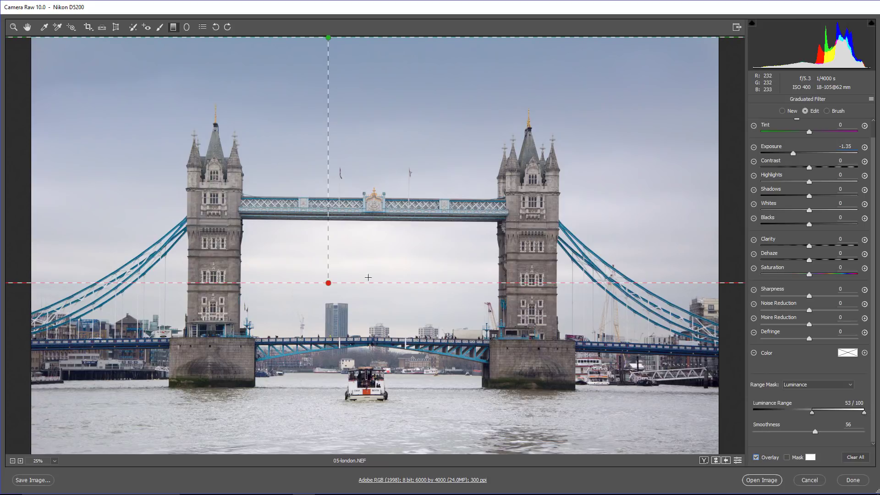
pyautogui.moveTo(328, 283); pyautogui.dragTo(325, 369)
# Step: Narrow the filter's Luminance Range to 40 / 90 with the mask preview
pyautogui.press('alt')
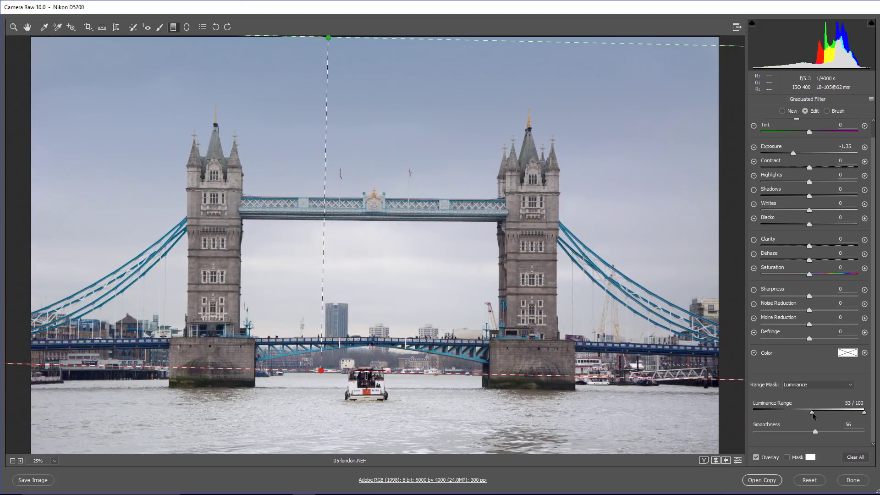
pyautogui.moveTo(812, 413); pyautogui.dragTo(797, 413)
pyautogui.moveTo(864, 413); pyautogui.dragTo(853, 413)
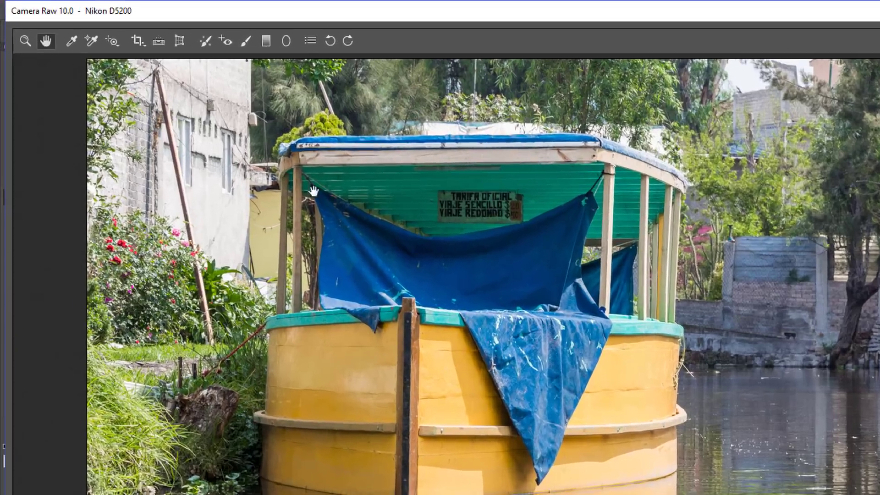
# Step: Paint an Adjustment Brush stroke over the yellow hull and its reflection at Exposure -4.00
pyautogui.click(242, 42)
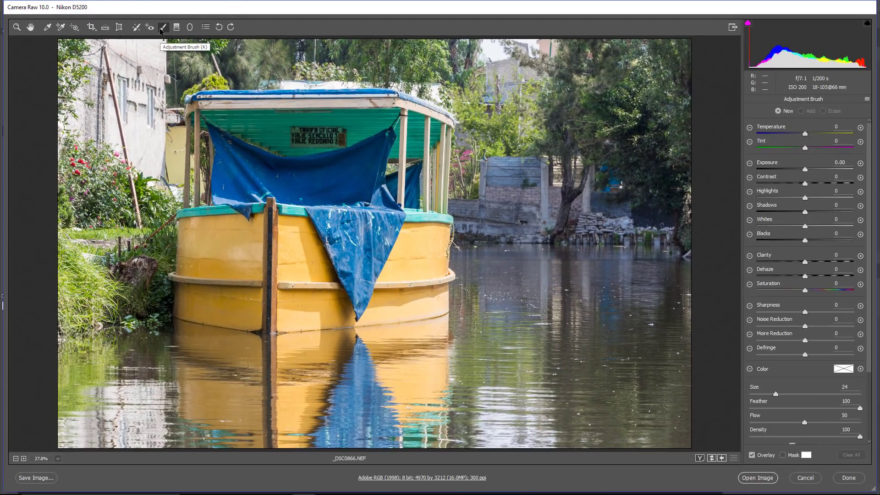
pyautogui.click(414, 426)
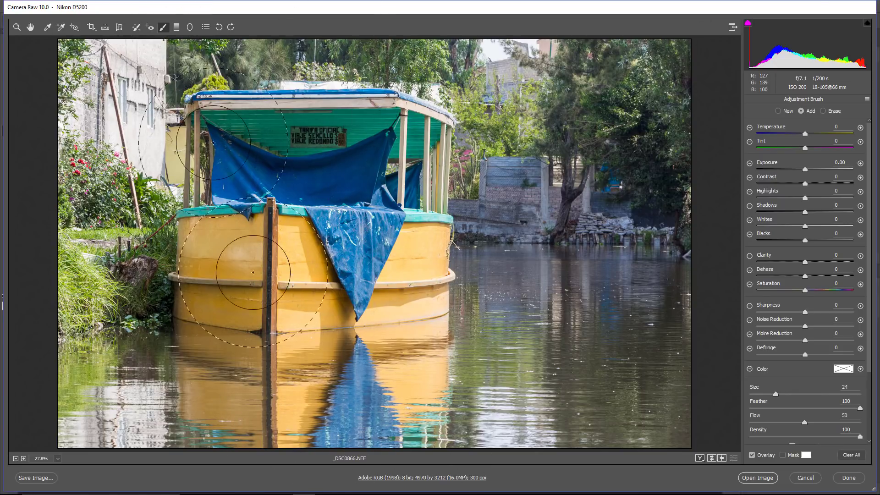
pyautogui.moveTo(253, 272); pyautogui.dragTo(303, 367)
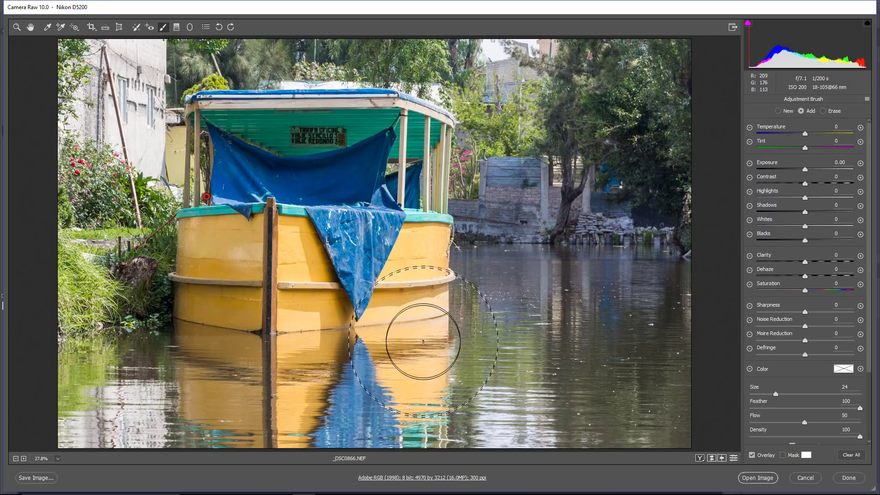
pyautogui.scroll(-5, 869, 203)
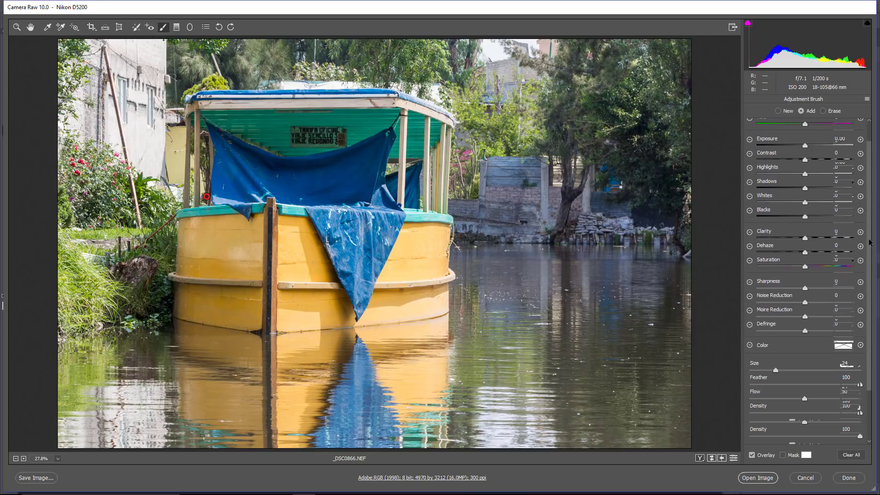
pyautogui.scroll(5, 869, 203)
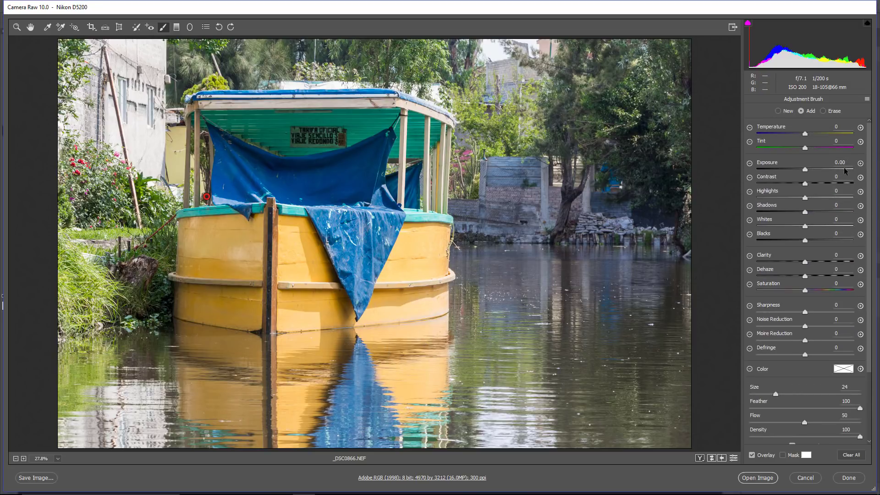
pyautogui.moveTo(805, 172); pyautogui.dragTo(744, 182)
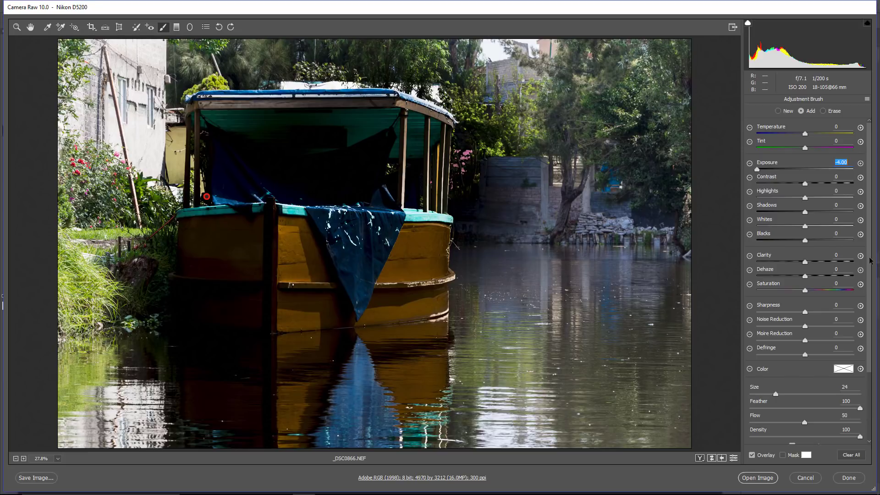
pyautogui.scroll(-3, 869, 260)
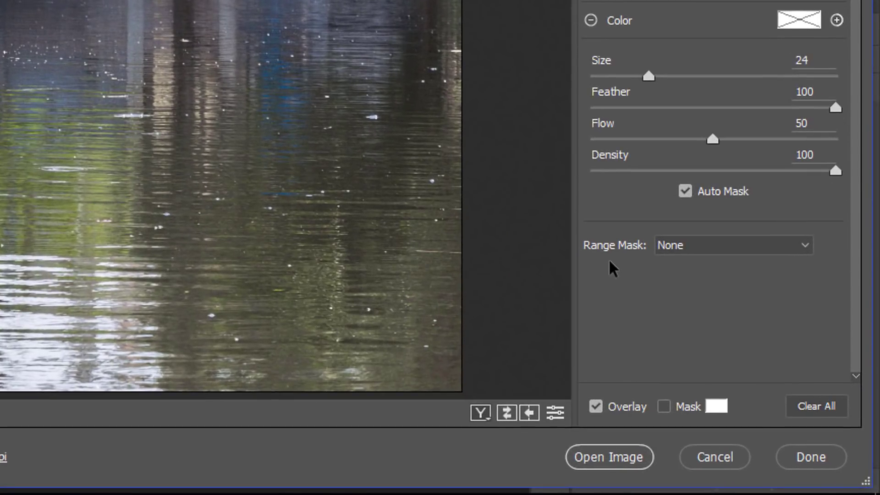
# Step: Switch the brush's Range Mask to Color and sample the yellow hull with the eyedropper
pyautogui.click(670, 251)
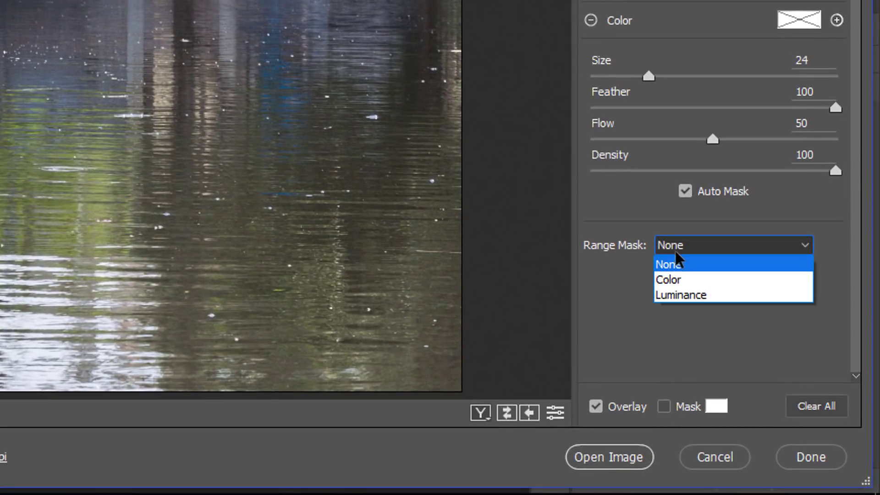
pyautogui.click(680, 285)
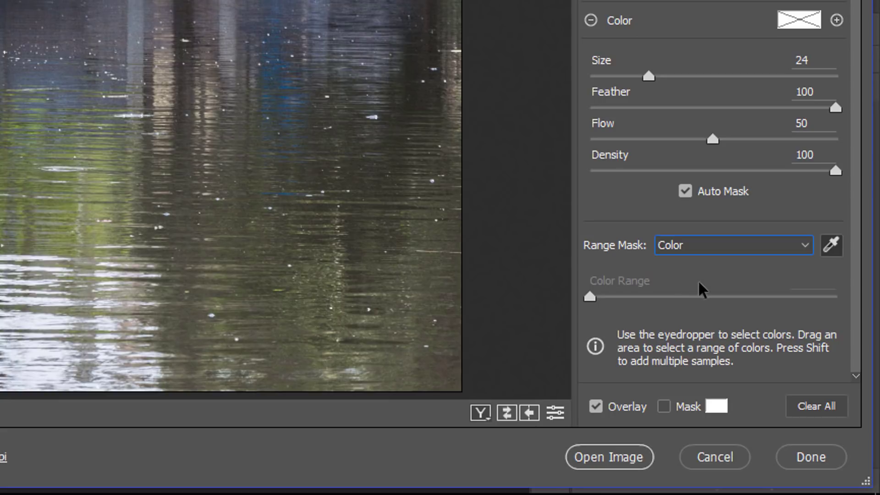
pyautogui.click(831, 246)
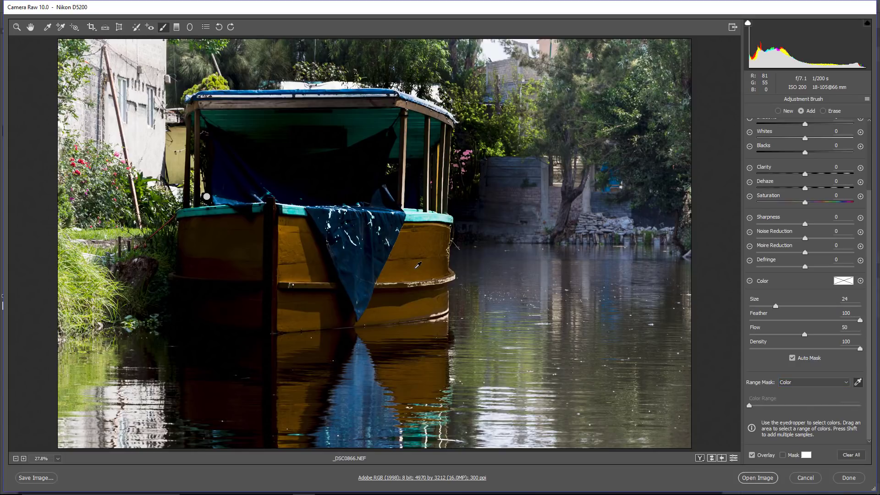
pyautogui.click(417, 266)
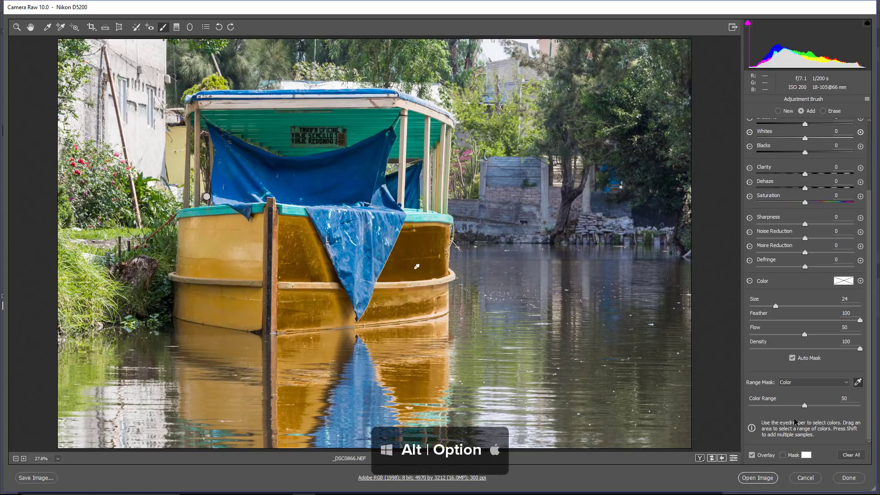
# Step: Widen the brush's Color Range from 50 to 54 while viewing the mask preview
pyautogui.press('alt')
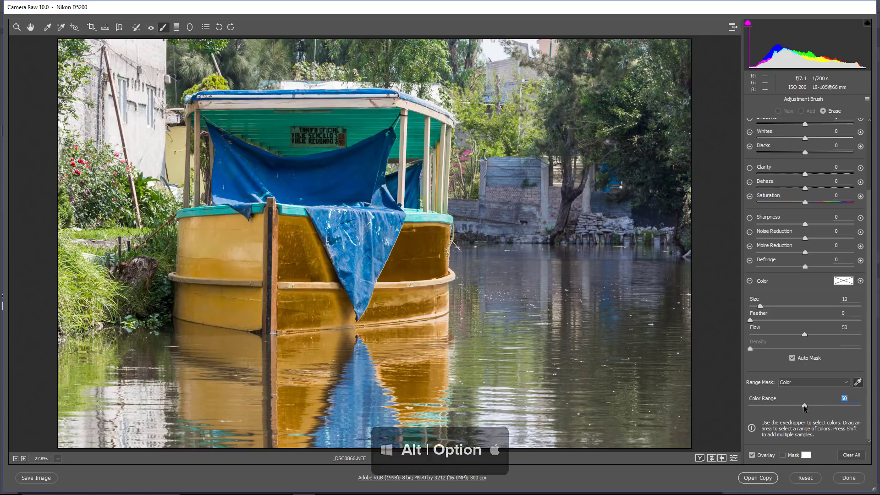
pyautogui.moveTo(805, 407)
pyautogui.mouseDown()
pyautogui.moveTo(847, 411)
pyautogui.moveTo(743, 408)
pyautogui.moveTo(760, 419)
pyautogui.moveTo(808, 419)
pyautogui.mouseUp()
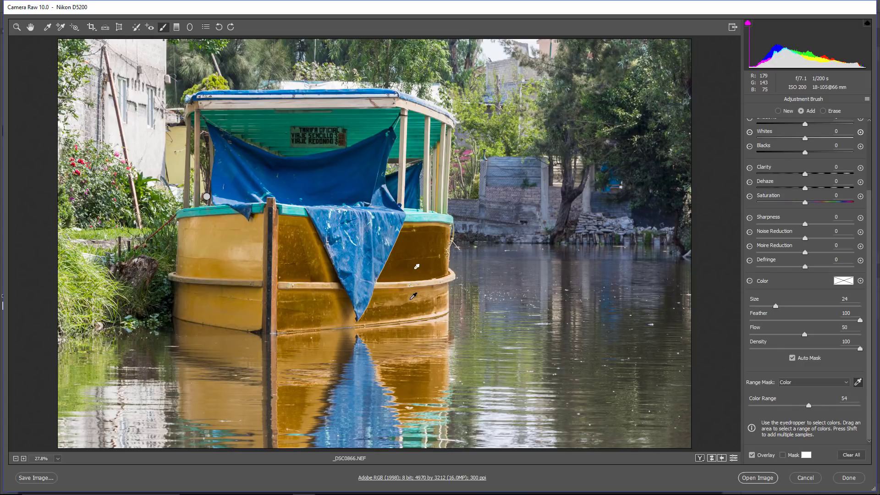
# Step: Add four more hull colour samples for five in total, then dismiss the sample-limit error
pyautogui.press('shift')
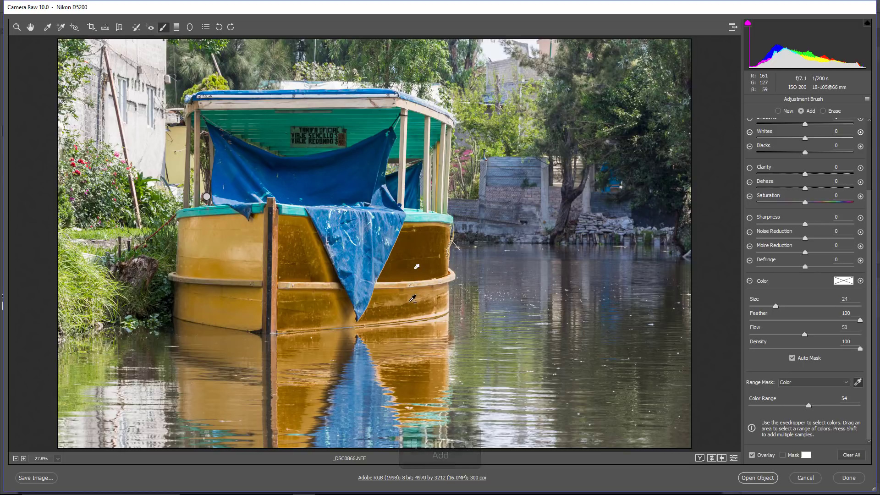
pyautogui.keyDown('shift'); pyautogui.click(411, 300); pyautogui.keyUp('shift')
pyautogui.keyDown('shift'); pyautogui.click(316, 302); pyautogui.keyUp('shift')
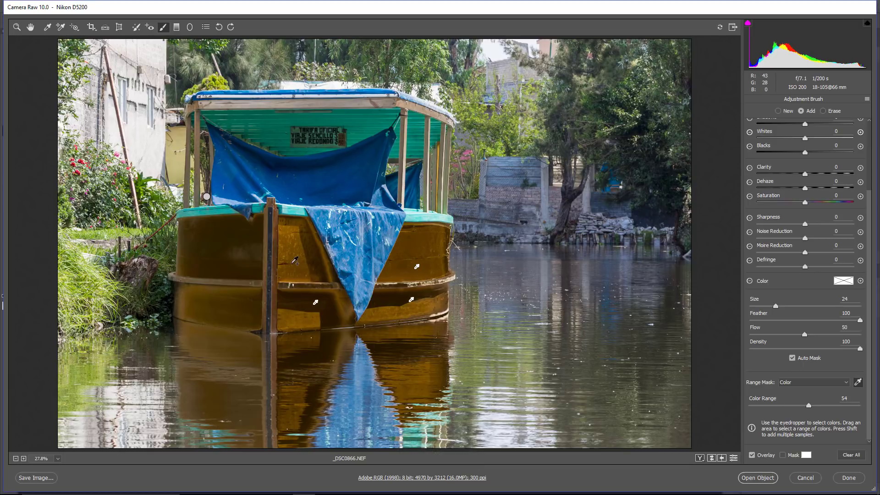
pyautogui.keyDown('shift'); pyautogui.click(245, 250); pyautogui.keyUp('shift')
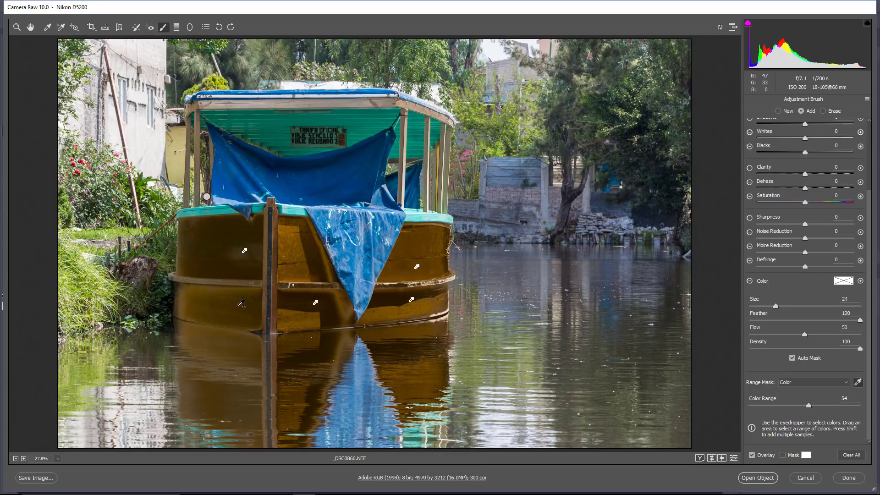
pyautogui.keyDown('shift'); pyautogui.click(241, 303); pyautogui.keyUp('shift')
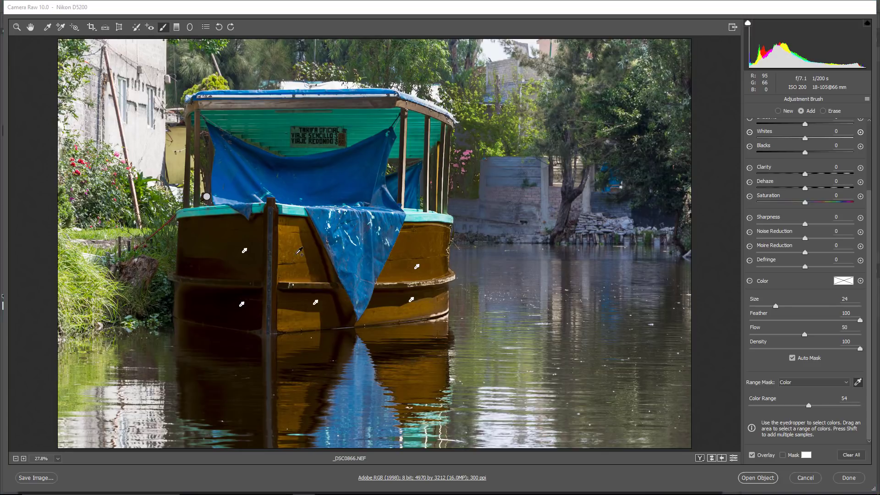
pyautogui.keyDown('shift'); pyautogui.click(299, 251); pyautogui.keyUp('shift')
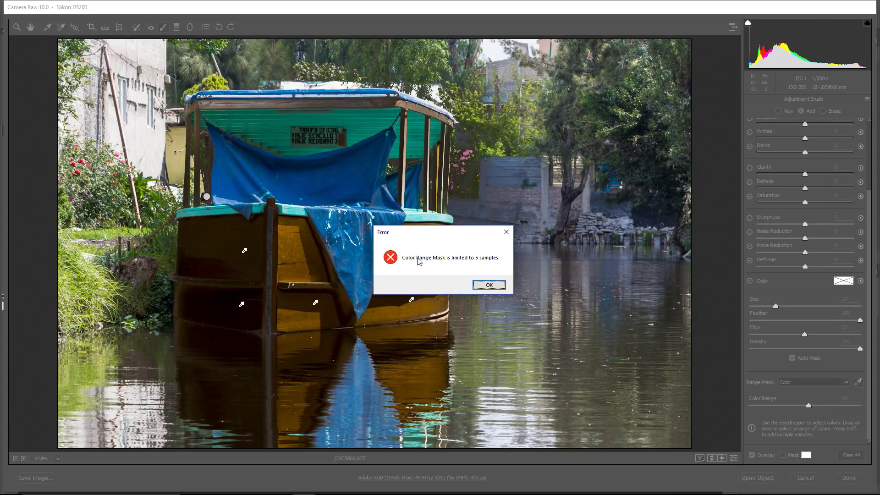
pyautogui.click(489, 285)
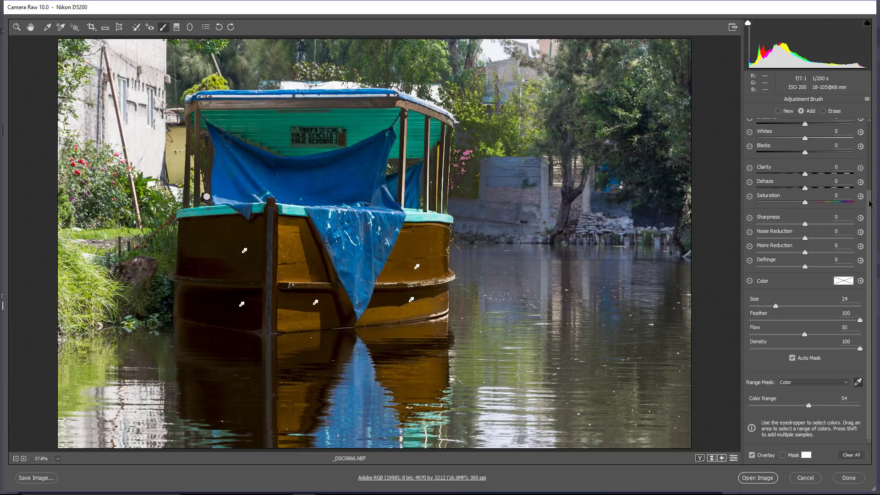
# Step: Drop the hull brush's Color Range to 25 while viewing the greyscale mask preview
pyautogui.scroll(3, 869, 203)
pyautogui.moveTo(759, 136)
pyautogui.mouseDown()
pyautogui.moveTo(792, 136)
pyautogui.moveTo(756, 136)
pyautogui.mouseUp()
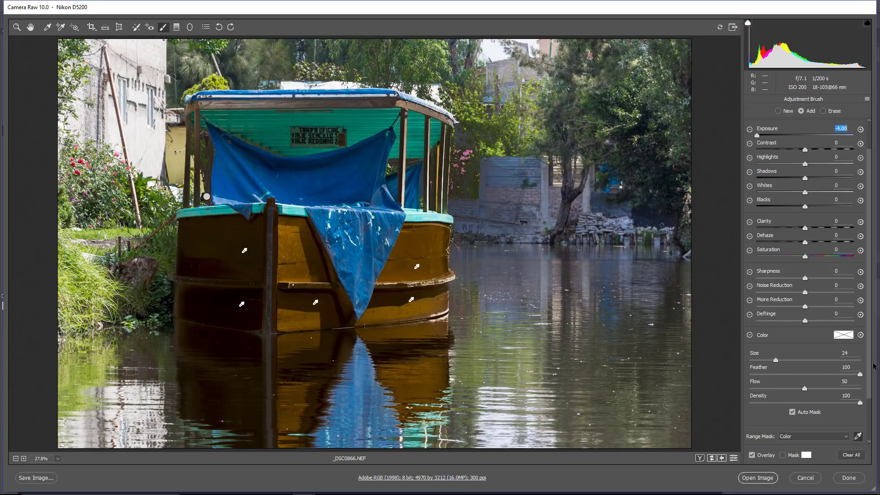
pyautogui.moveTo(870, 360); pyautogui.dragTo(869, 416)
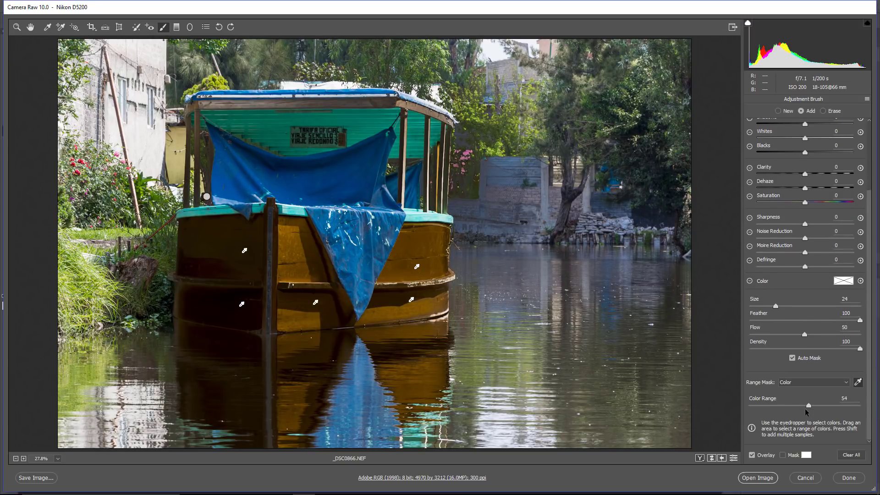
pyautogui.press('alt')
pyautogui.moveTo(808, 406)
pyautogui.mouseDown()
pyautogui.moveTo(826, 408)
pyautogui.moveTo(776, 408)
pyautogui.mouseUp()
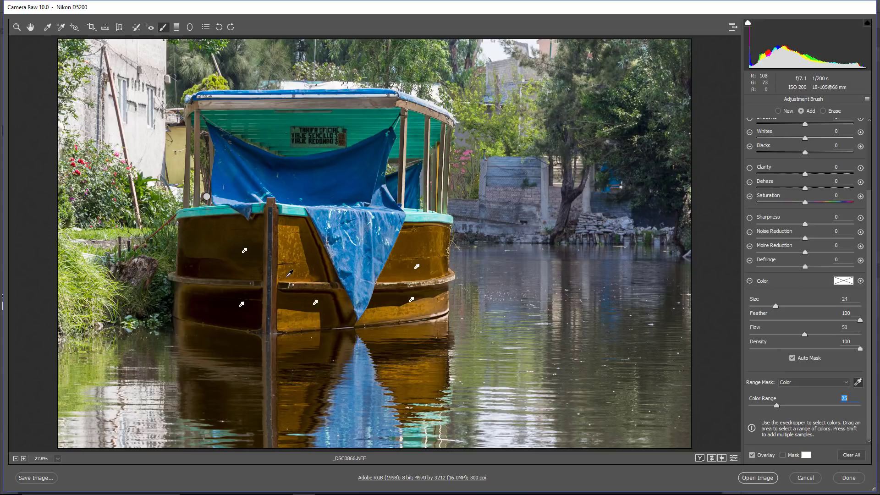
# Step: Delete the old hull adjustment pin and paint a new darkening stroke over hull, canopy and reflection
pyautogui.press('k')
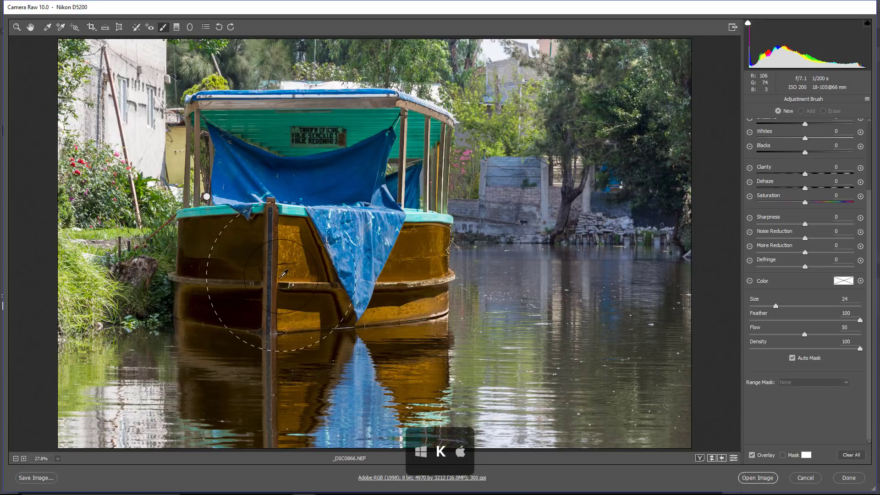
pyautogui.click(206, 197)
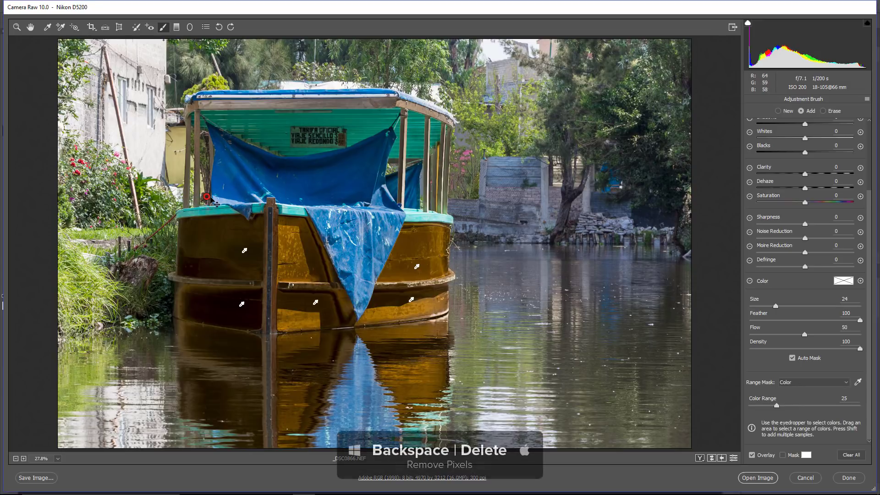
pyautogui.press('BackSpace')
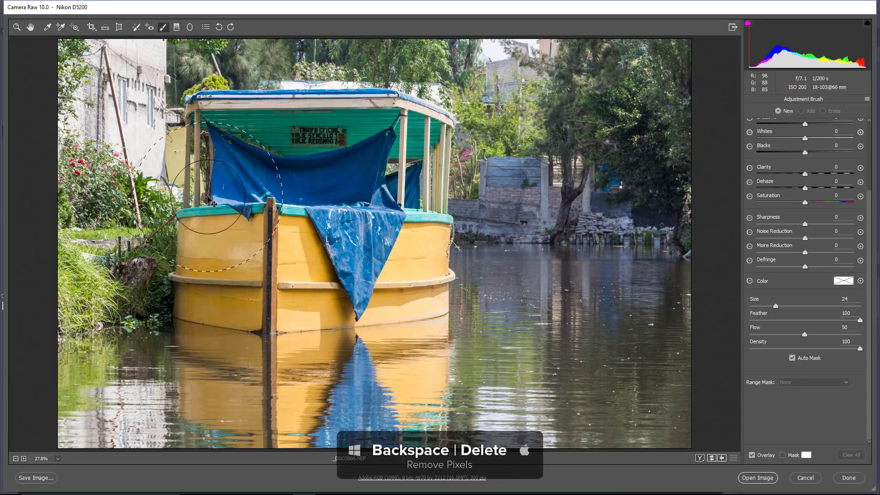
pyautogui.moveTo(207, 168)
pyautogui.mouseDown()
pyautogui.moveTo(245, 419)
pyautogui.moveTo(332, 323)
pyautogui.moveTo(413, 147)
pyautogui.moveTo(330, 119)
pyautogui.moveTo(295, 196)
pyautogui.moveTo(285, 260)
pyautogui.moveTo(398, 275)
pyautogui.moveTo(286, 291)
pyautogui.moveTo(412, 367)
pyautogui.moveTo(275, 328)
pyautogui.moveTo(275, 191)
pyautogui.moveTo(442, 245)
pyautogui.mouseUp()
# Step: Switch the stroke's Range Mask to Color and sample the yellow hull, Shift-adding lower-hull samples
pyautogui.click(798, 382)
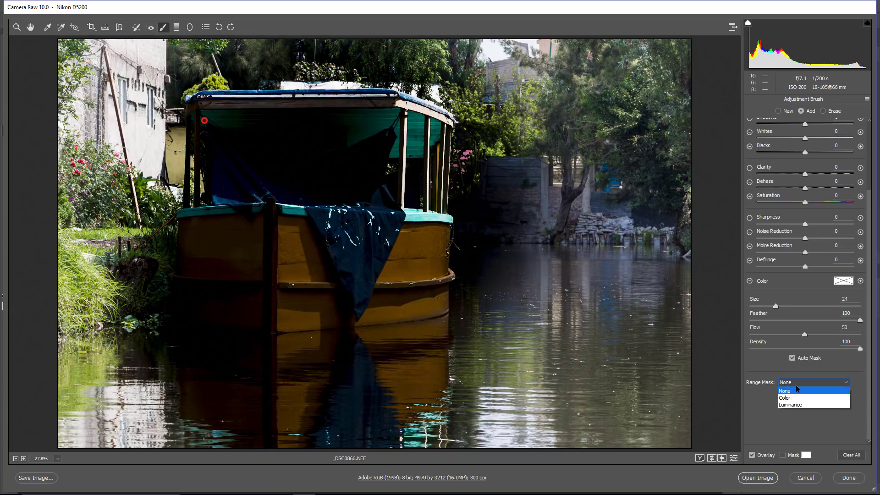
pyautogui.click(794, 398)
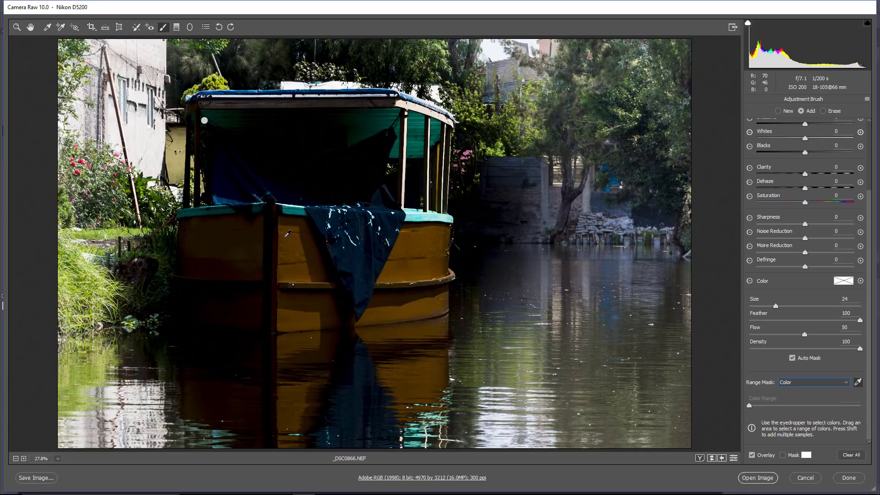
pyautogui.moveTo(284, 237); pyautogui.dragTo(313, 257)
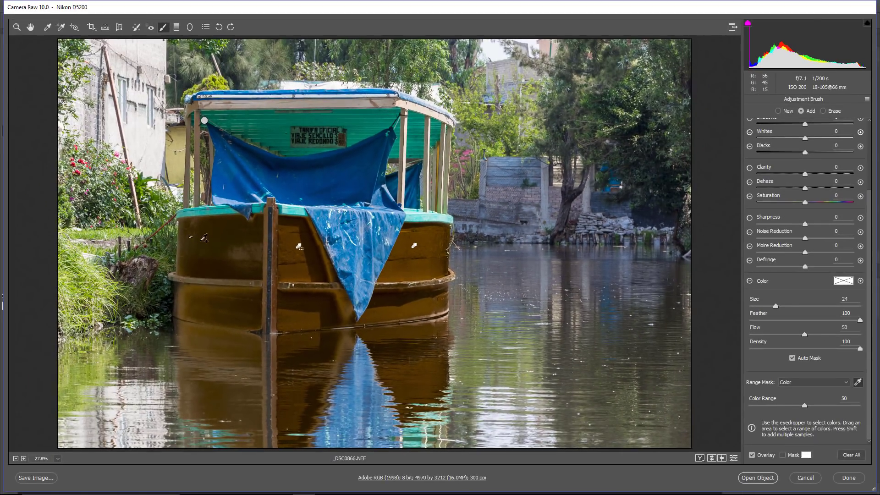
pyautogui.moveTo(188, 236); pyautogui.dragTo(254, 265)
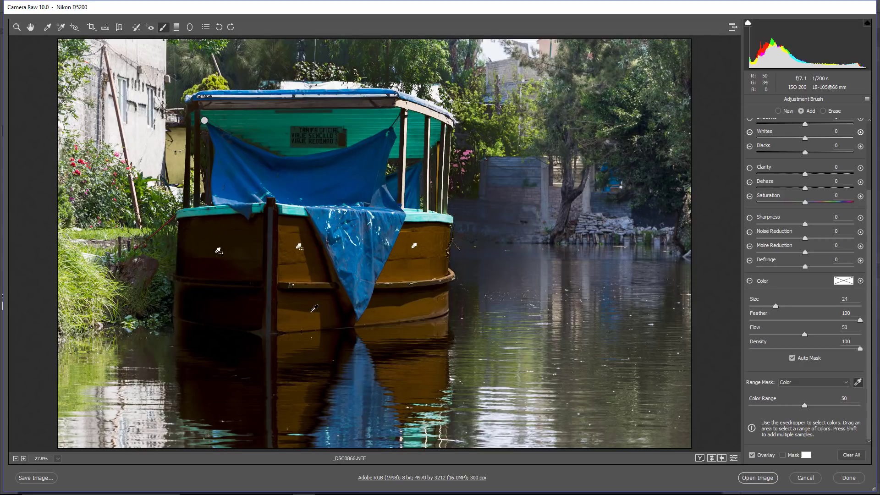
pyautogui.press('shift')
pyautogui.moveTo(290, 300); pyautogui.dragTo(339, 326)
pyautogui.moveTo(387, 300); pyautogui.dragTo(449, 314)
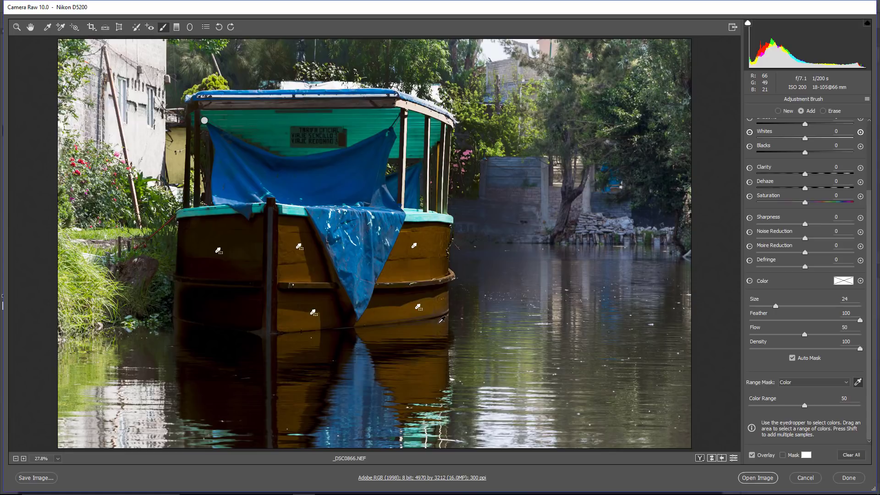
# Step: Drag Color Range down to 6 in the Alt greyscale preview so only the hull stays masked
pyautogui.press('alt')
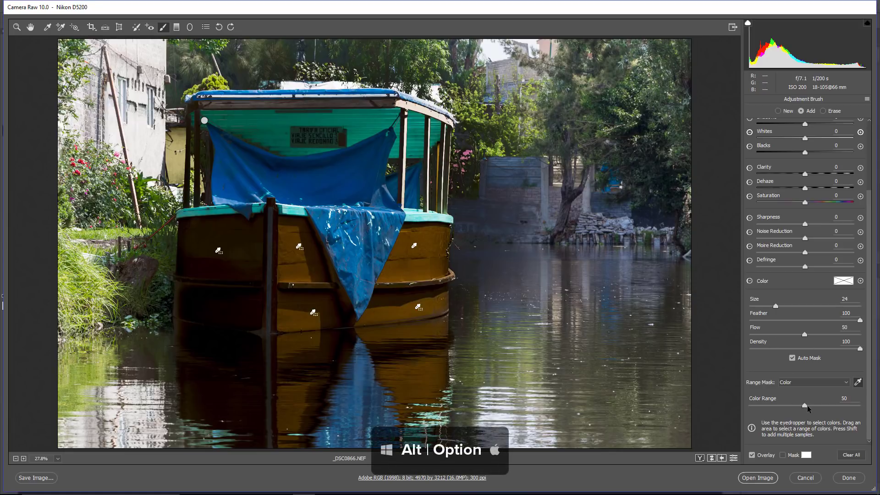
pyautogui.keyDown('alt'); pyautogui.click(806, 405); pyautogui.keyUp('alt')
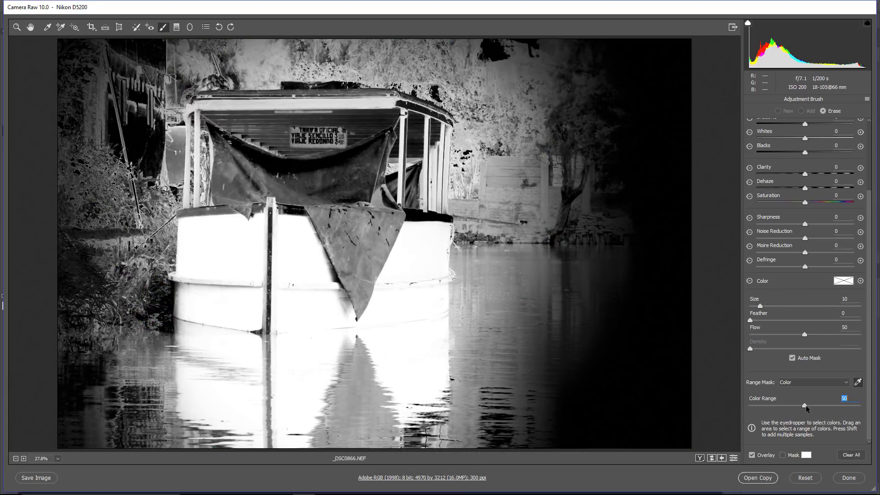
pyautogui.moveTo(804, 405); pyautogui.dragTo(758, 414)
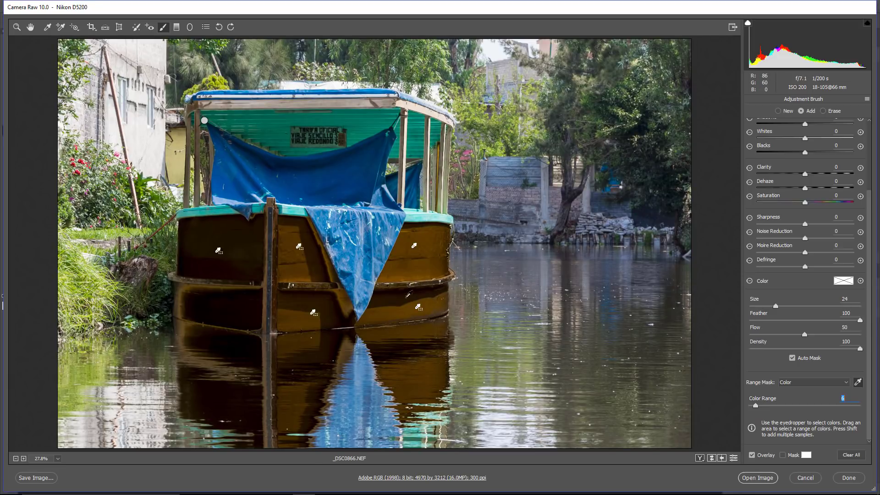
# Step: Make the hull vivid: Exposure -0.65, Saturation +47, Sharpness +40, Clarity +44, Dehaze +18
pyautogui.scroll(5, 861, 264)
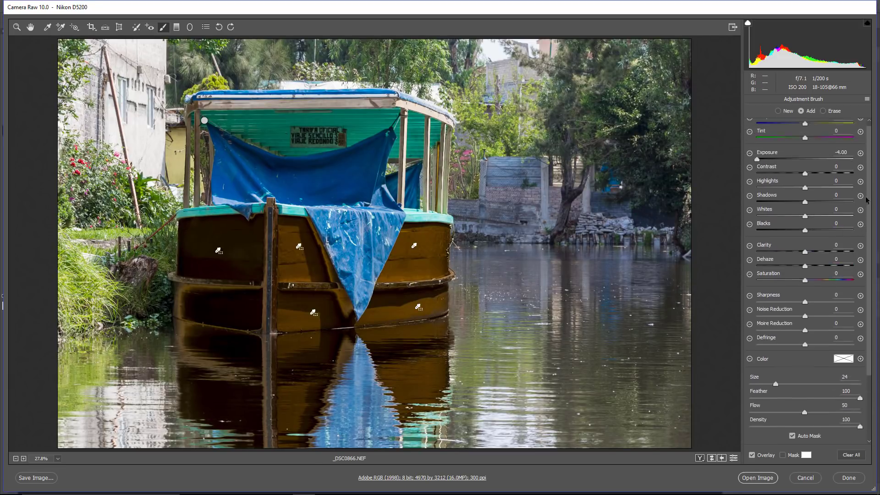
pyautogui.moveTo(804, 169)
pyautogui.mouseDown()
pyautogui.moveTo(786, 171)
pyautogui.moveTo(805, 178)
pyautogui.moveTo(798, 181)
pyautogui.mouseUp()
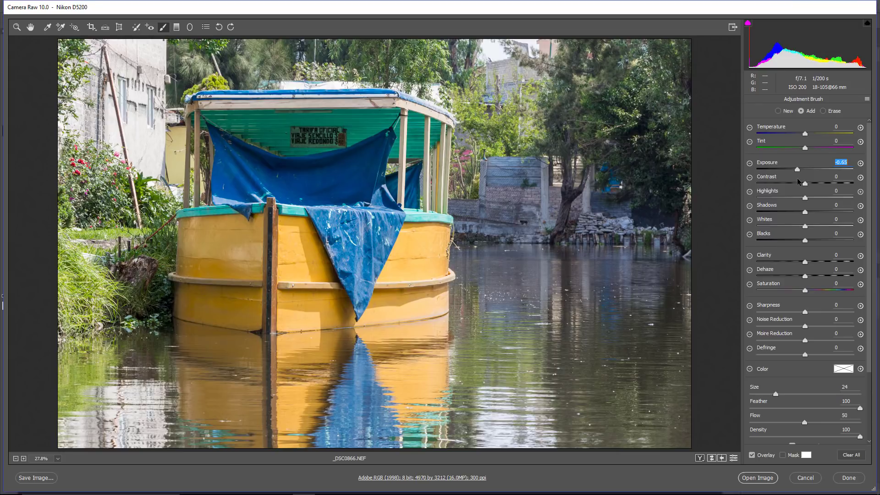
pyautogui.moveTo(805, 291); pyautogui.dragTo(824, 312)
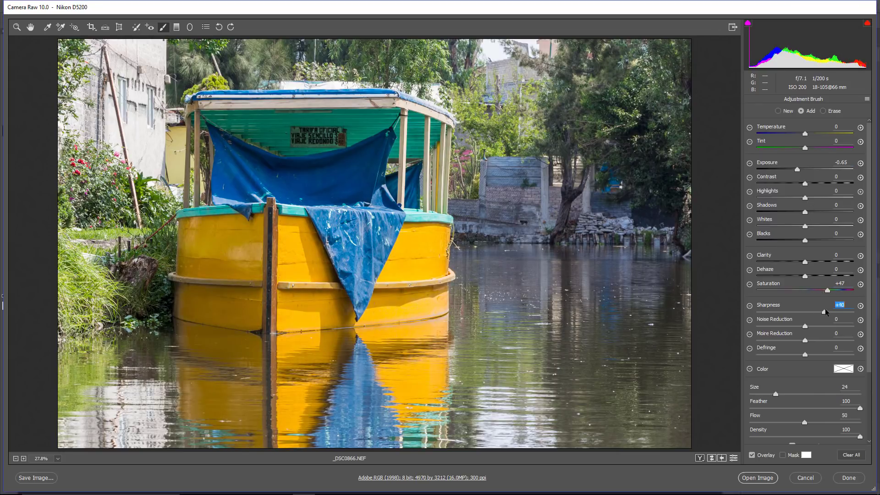
pyautogui.moveTo(805, 276); pyautogui.dragTo(826, 260)
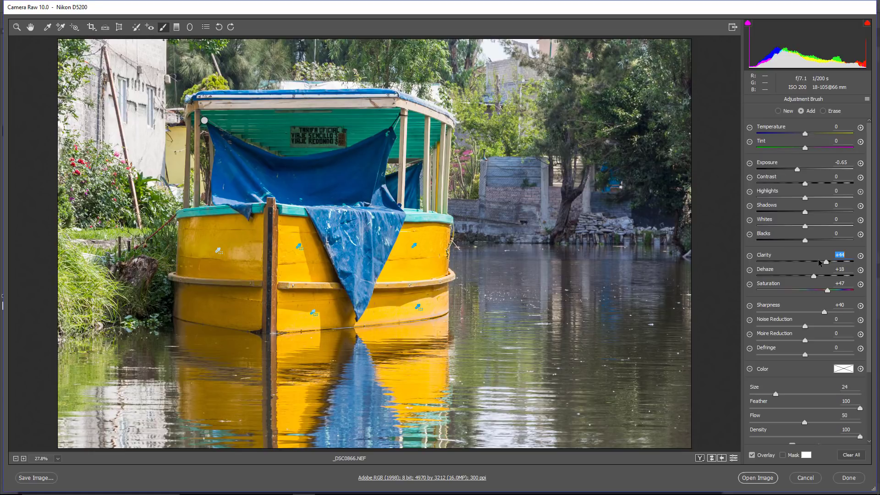
pyautogui.scroll(-4, 820, 263)
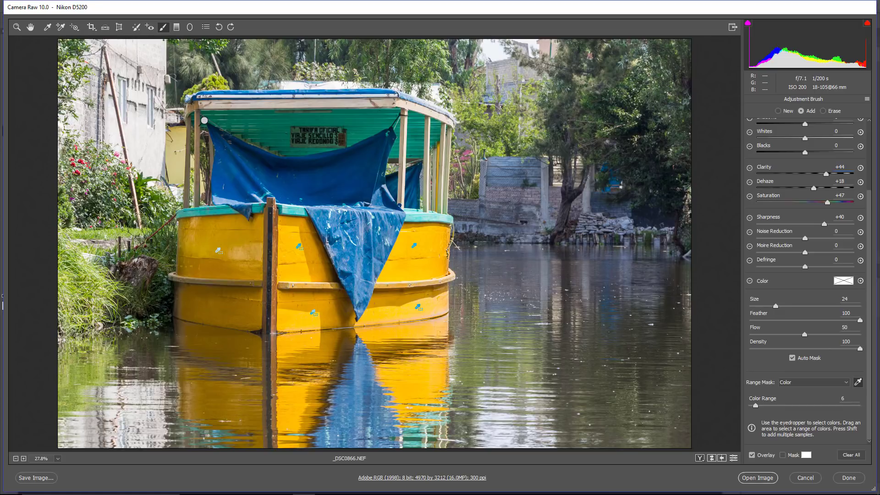